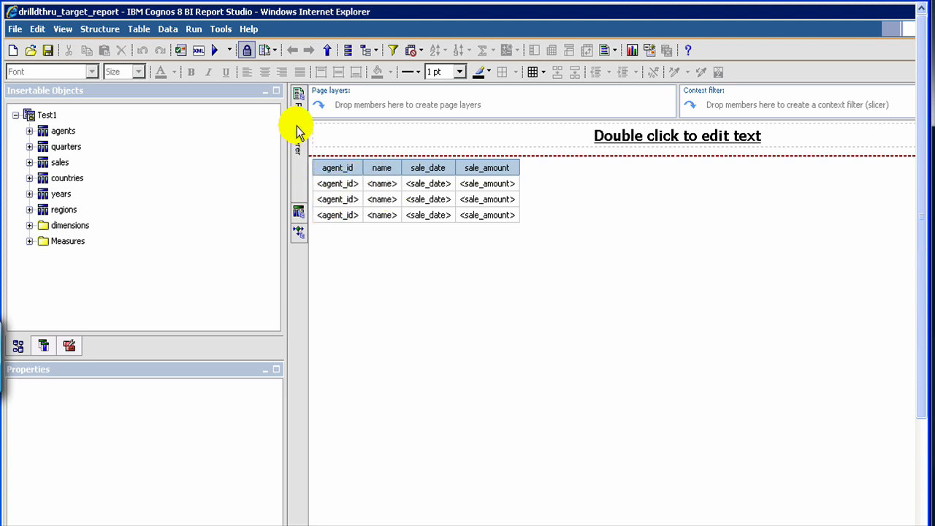
# Open the report's query and delete its existing agent_id detail filter
pyautogui.moveTo(298, 133)
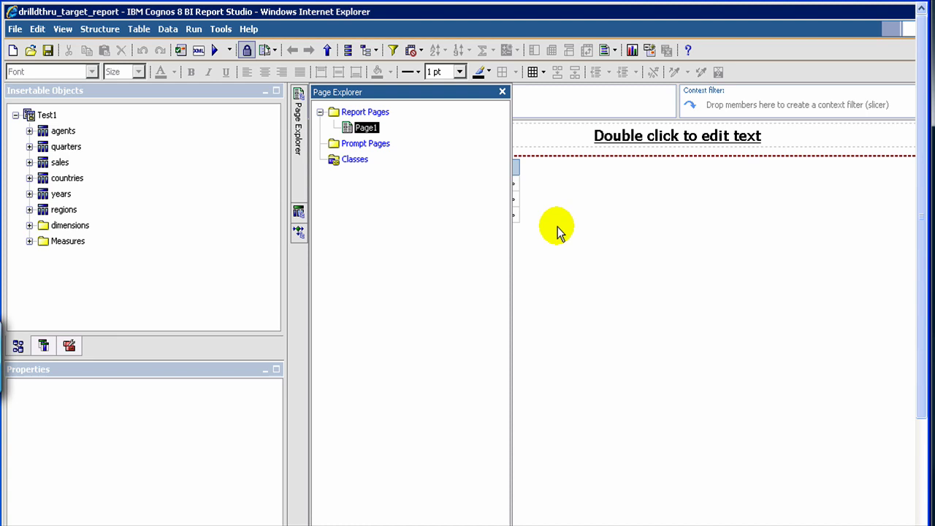
pyautogui.click(365, 128)
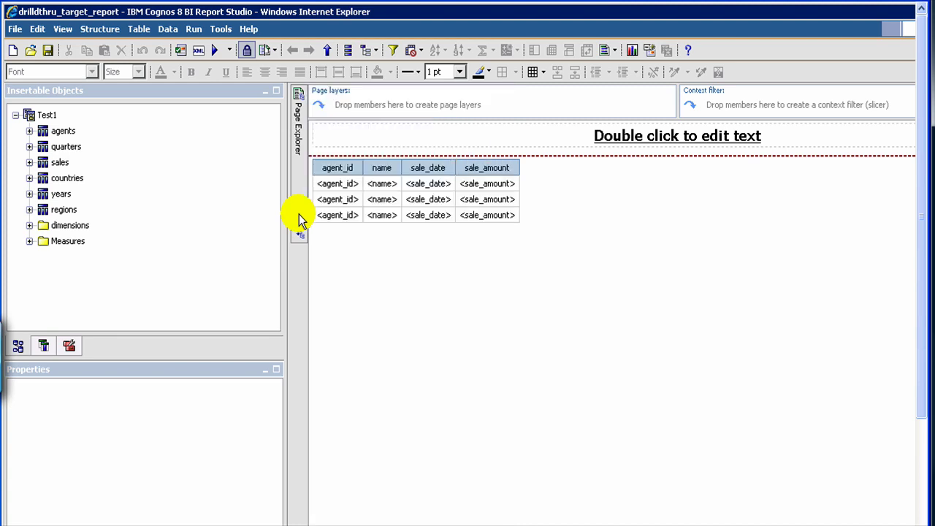
pyautogui.moveTo(301, 226)
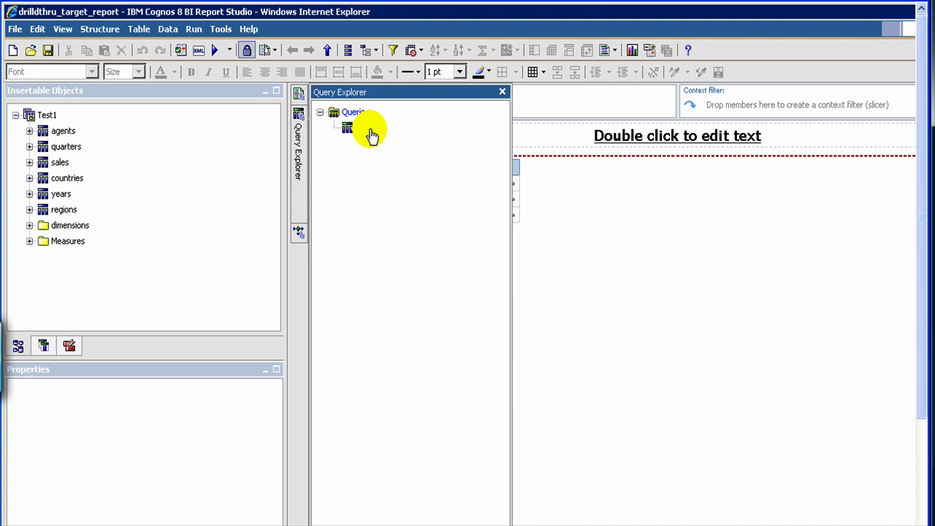
pyautogui.click(370, 129)
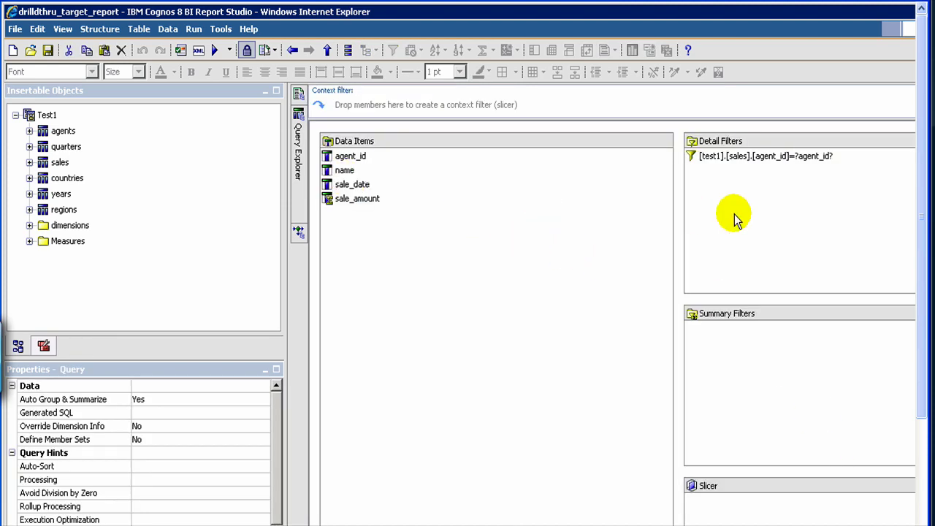
pyautogui.click(749, 158)
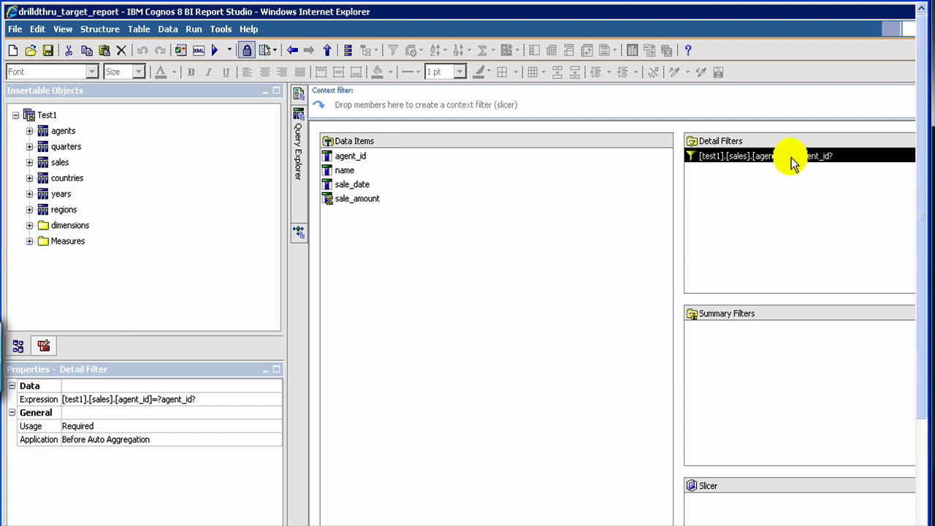
pyautogui.press('Delete')
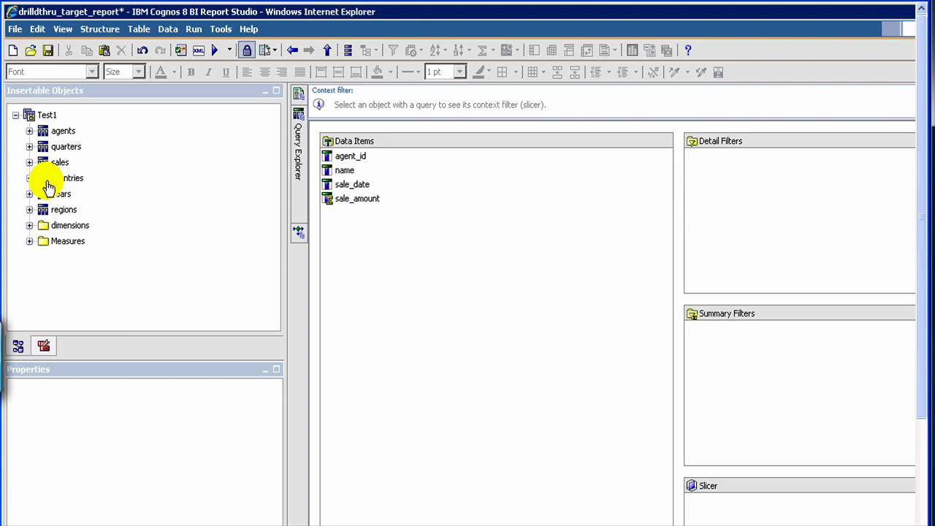
# Start a new detail filter from the sales agent_id item, with the expression beginning [test1].[sales].[agent_id] =
pyautogui.click(29, 162)
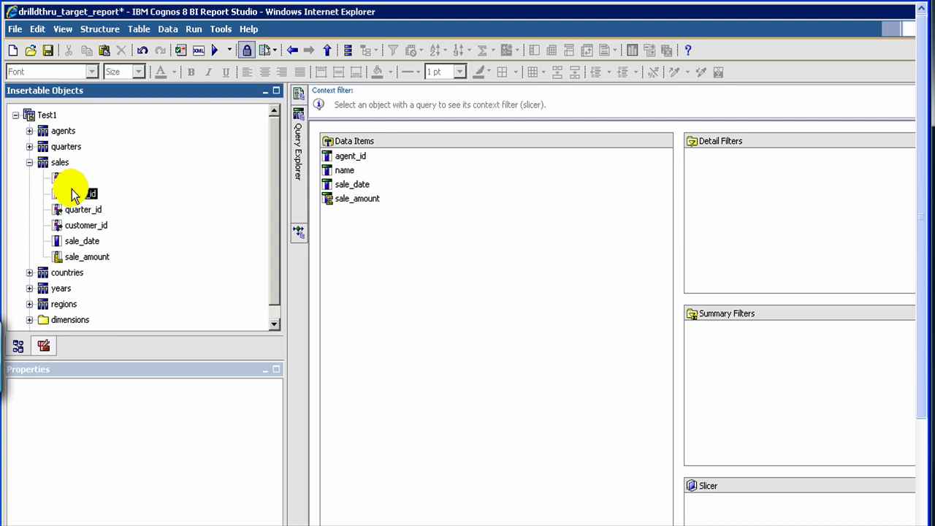
pyautogui.moveTo(620, 212); pyautogui.dragTo(716, 191)
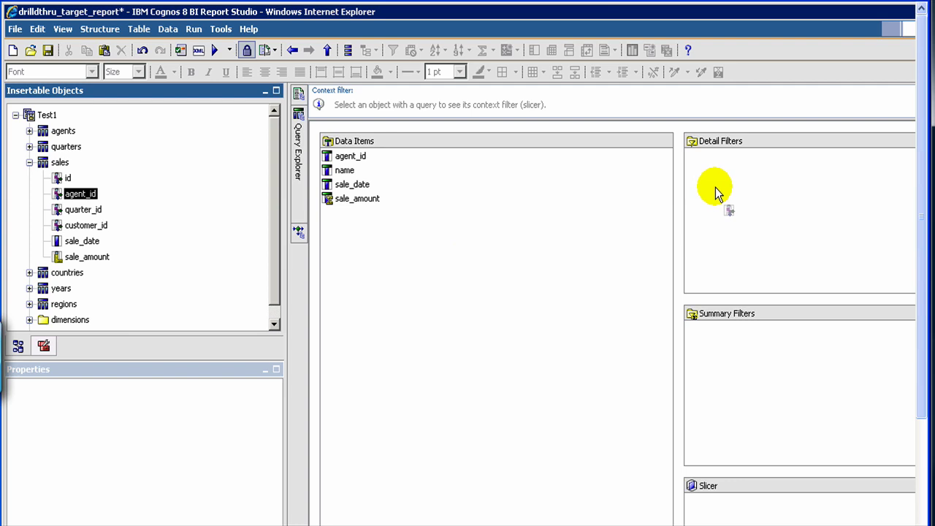
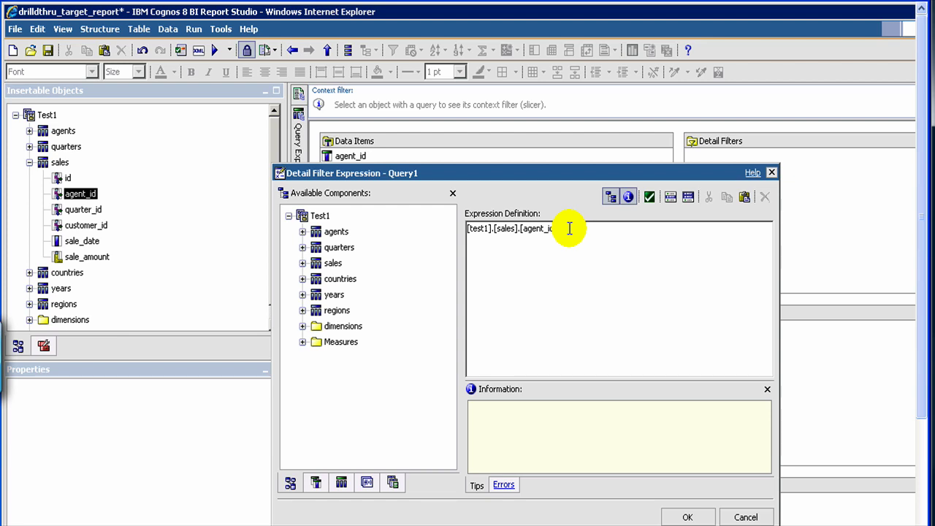
pyautogui.write('_i')
pyautogui.press('BackSpace')
pyautogui.press('BackSpace')
pyautogui.press('BackSpace')
pyautogui.press('BackSpace')
pyautogui.press('BackSpace')
pyautogui.press('BackSpace')
pyautogui.press('BackSpace')
pyautogui.press('BackSpace')
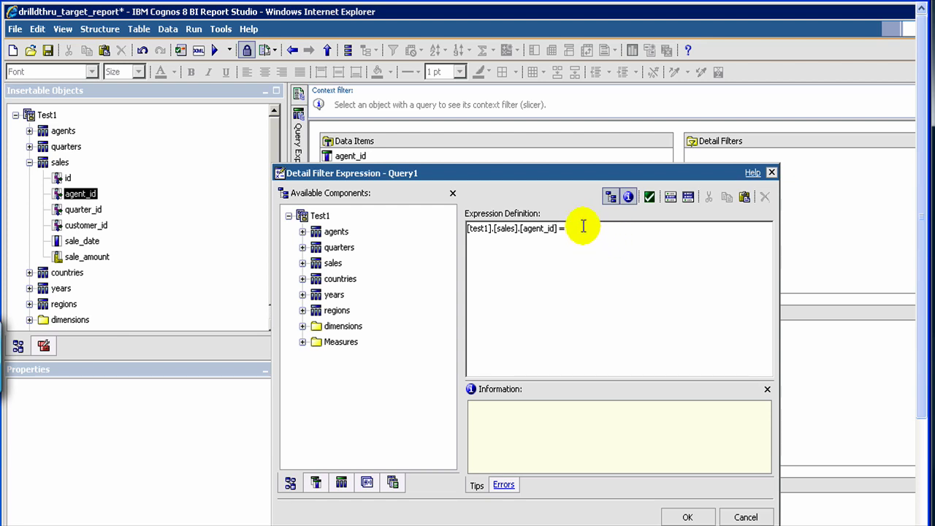
# Complete the filter expression by comparing agent_id with the parameter ?agent_id?
pyautogui.write('?agnt')
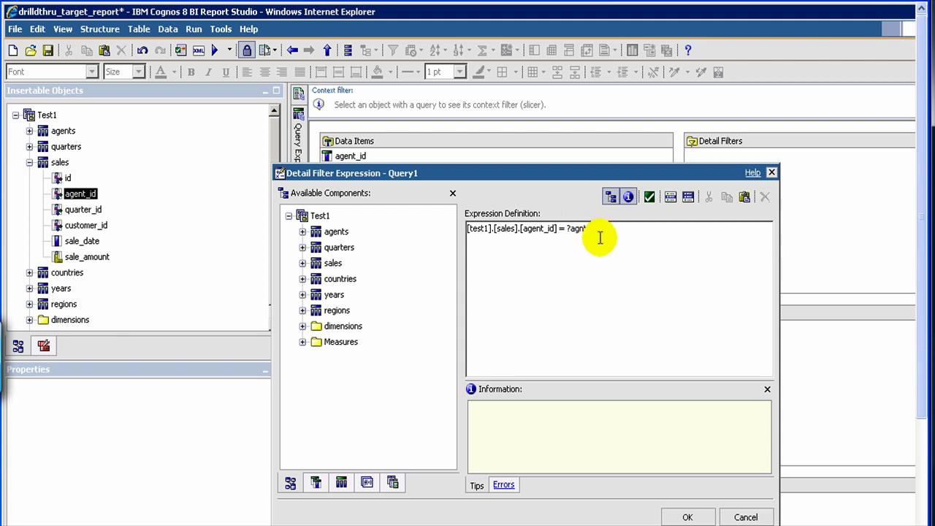
pyautogui.write('_')
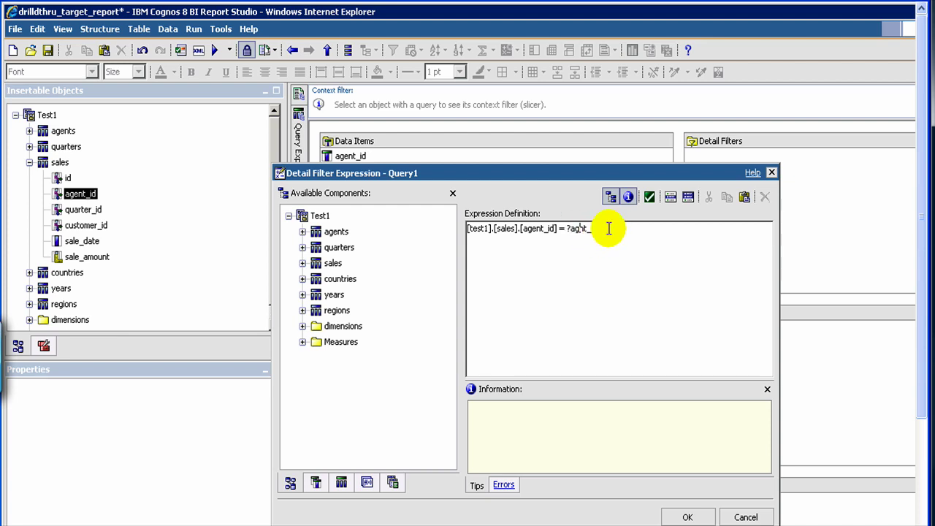
pyautogui.write('i')
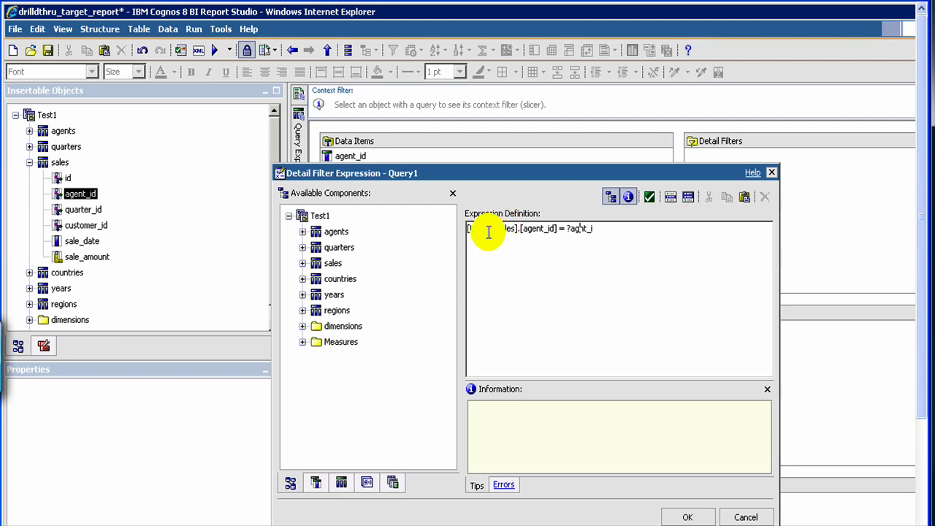
pyautogui.click(579, 229)
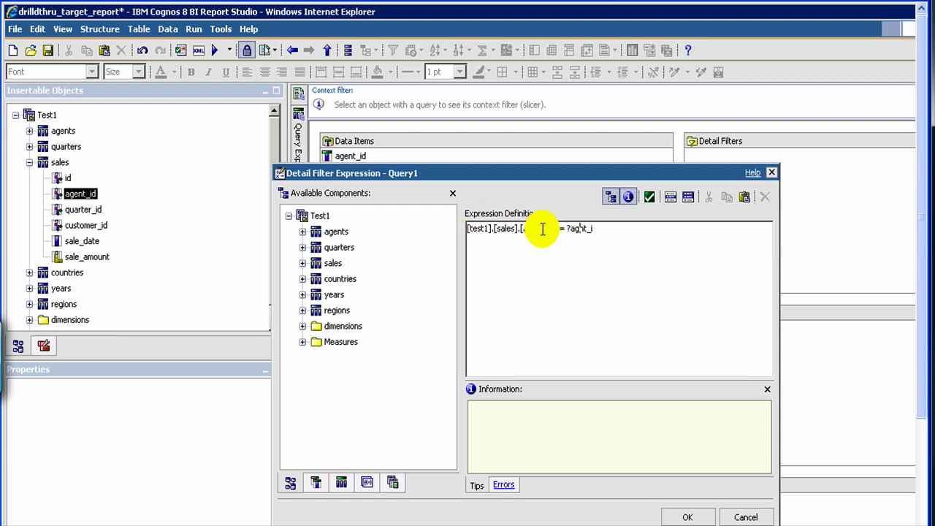
pyautogui.press('Delete')
pyautogui.press('Delete')
pyautogui.press('Delete')
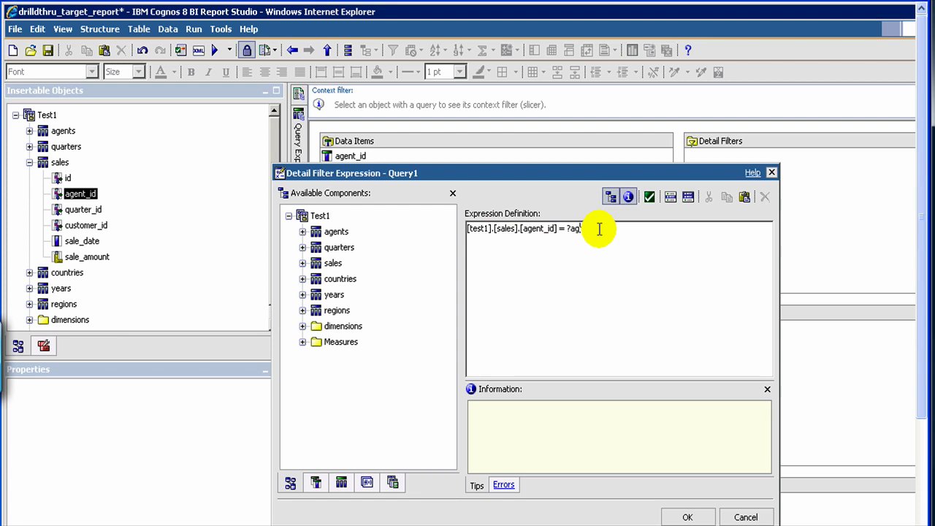
pyautogui.write('nt_i')
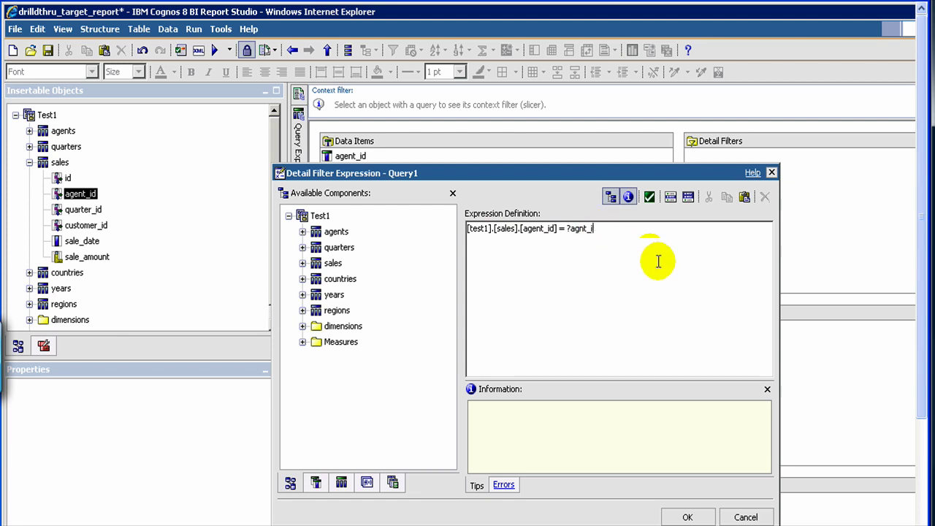
pyautogui.write('d')
pyautogui.press('Left')
pyautogui.press('Left')
pyautogui.press('Left')
pyautogui.write('e')
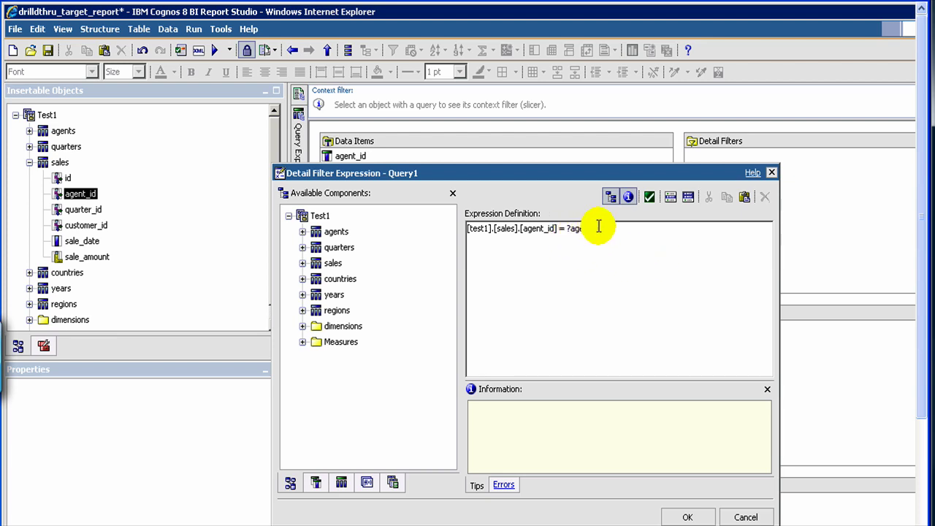
# Confirm the agent_id detail filter and save the drill-through target report
pyautogui.moveTo(565, 232); pyautogui.dragTo(614, 224)
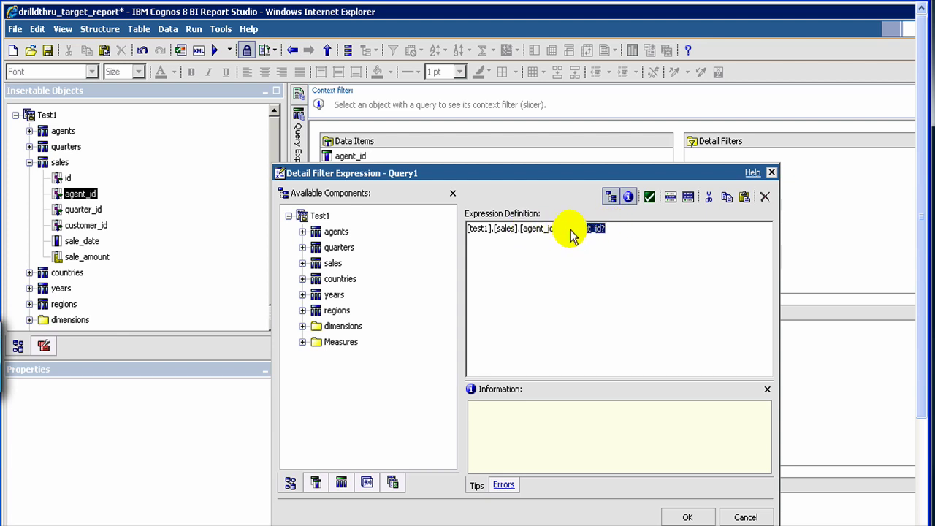
pyautogui.click(610, 249)
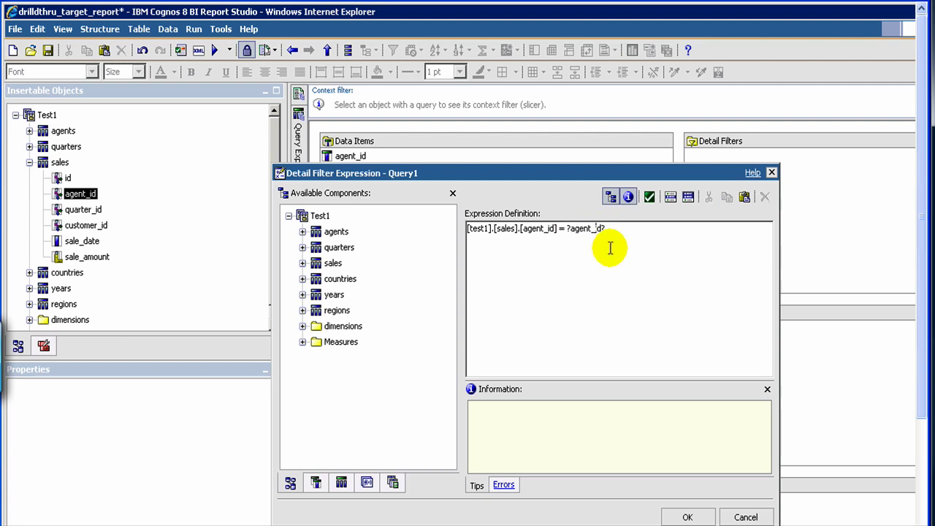
pyautogui.press('BackSpace')
pyautogui.write('_')
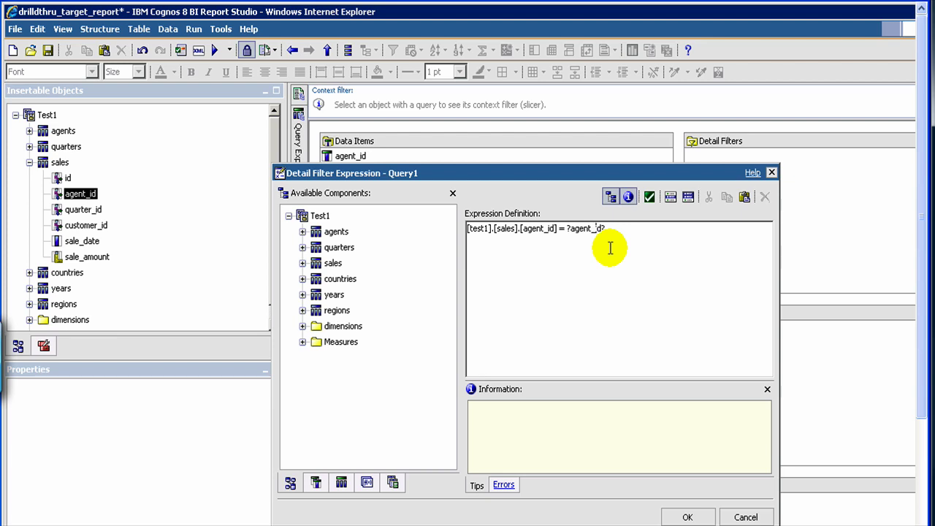
pyautogui.click(675, 518)
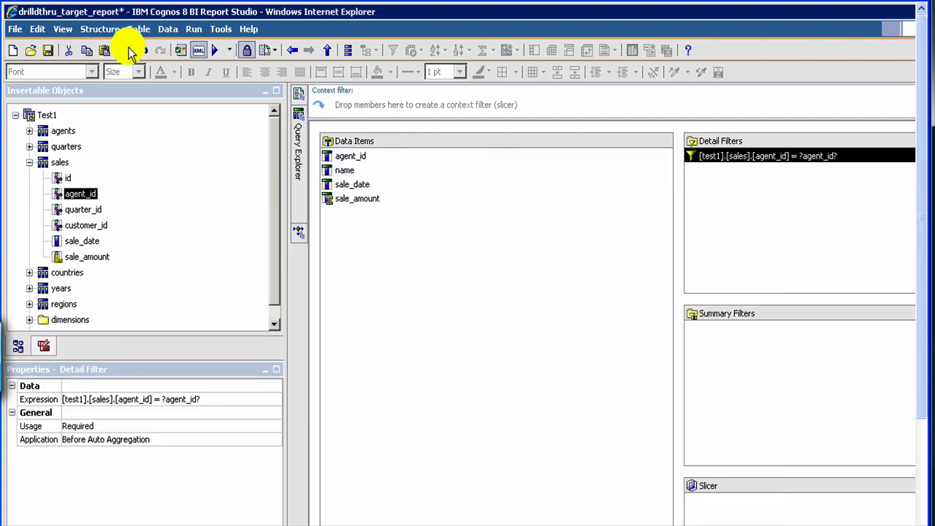
pyautogui.click(47, 49)
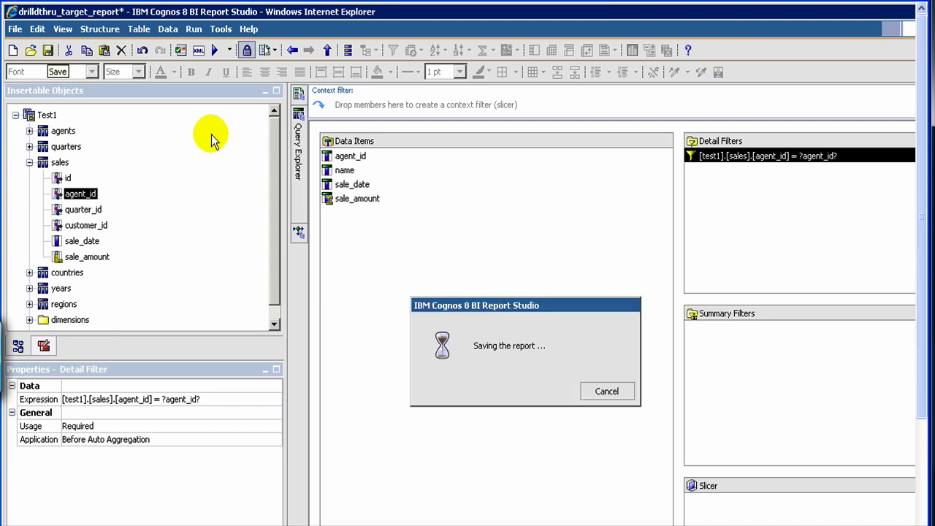
# Open the report sales_report 1 from the Test1 folder
pyautogui.click(29, 51)
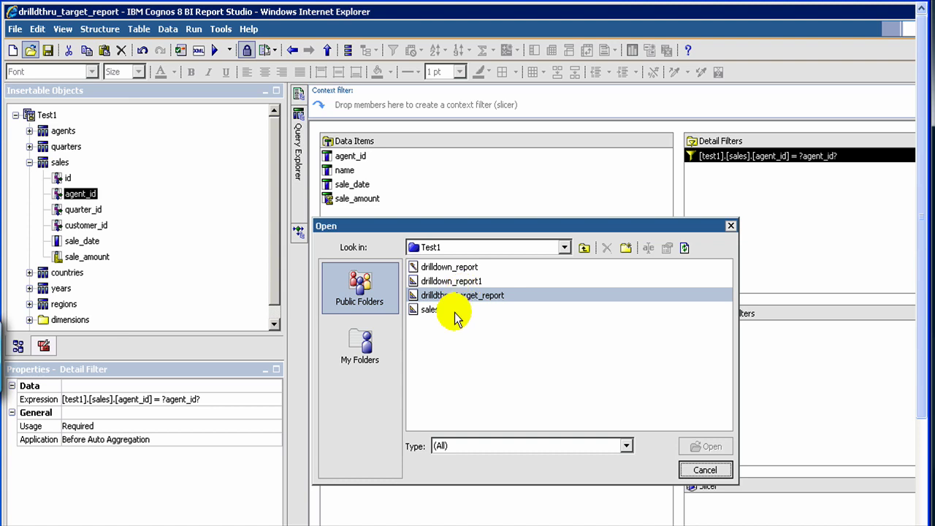
pyautogui.click(455, 317)
pyautogui.doubleClick(455, 317)
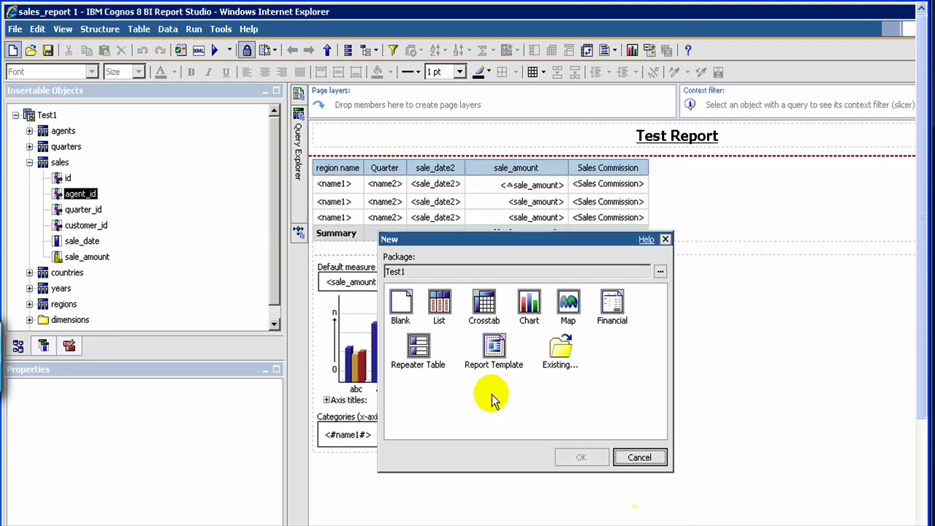
# Create a new list report with the agent_id and name columns from agents
pyautogui.click(443, 305)
pyautogui.doubleClick(442, 305)
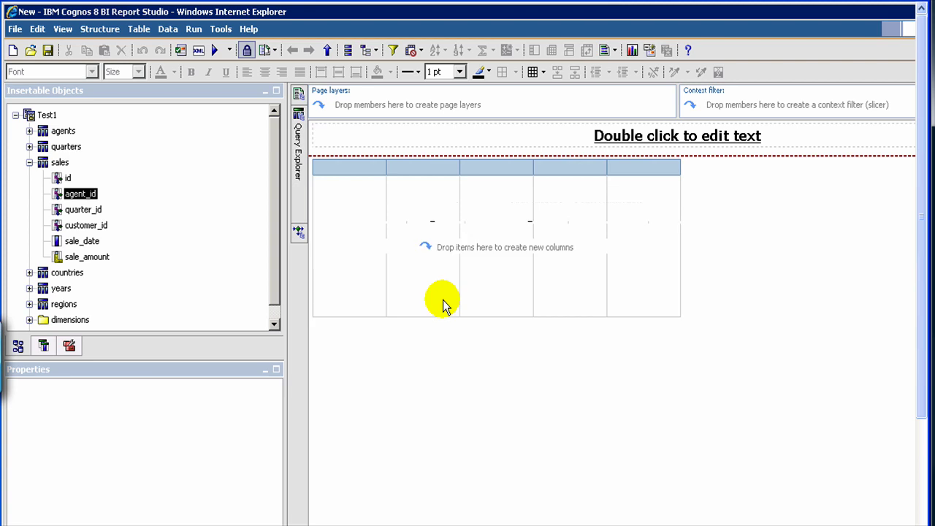
pyautogui.click(29, 164)
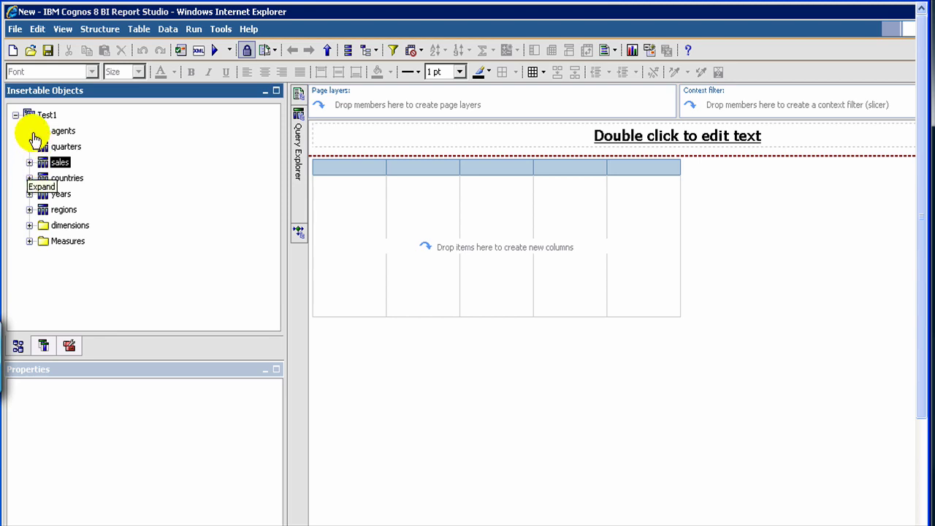
pyautogui.click(30, 132)
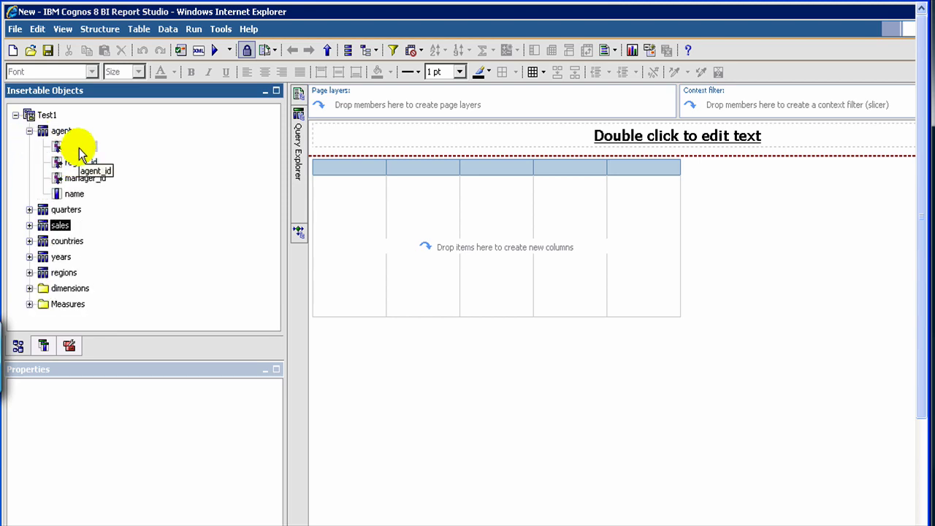
pyautogui.click(79, 149)
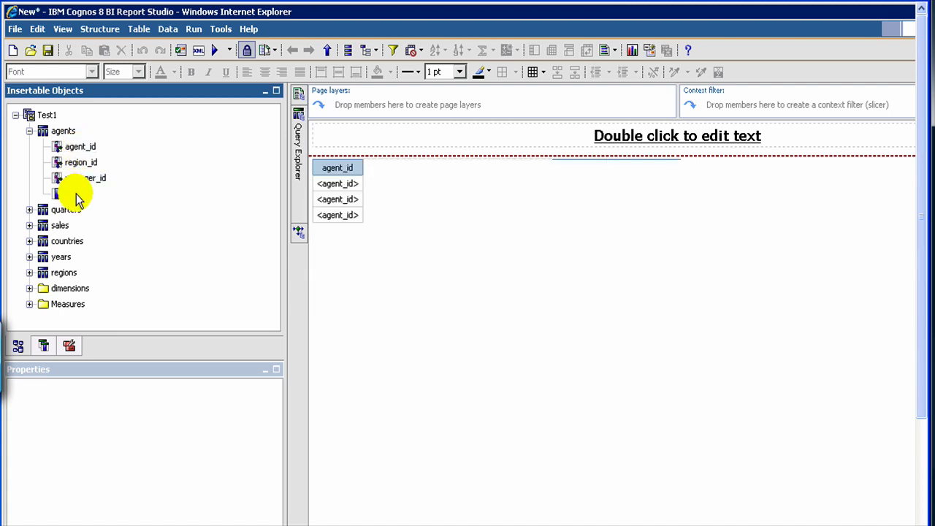
pyautogui.doubleClick(75, 193)
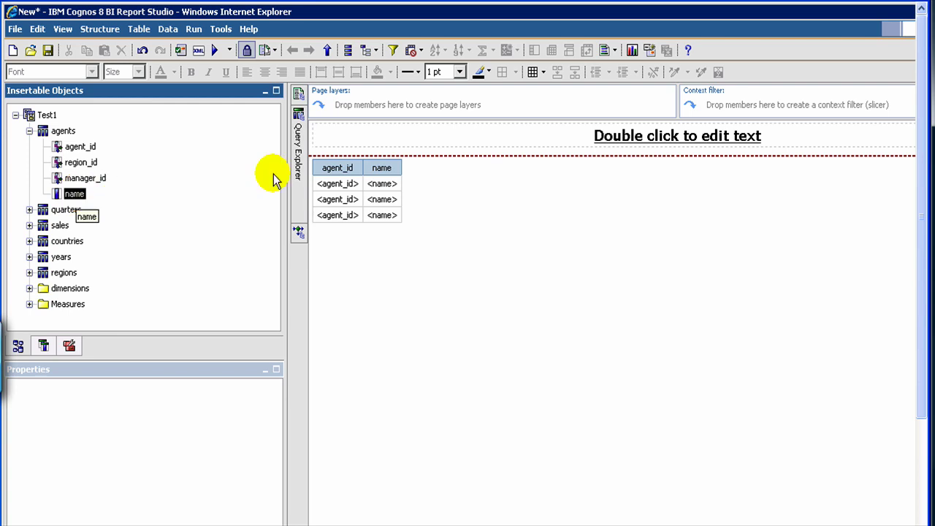
# Add a drill-through definition to the agent_id column body with drilldthru_target_report as its target report
pyautogui.click(338, 192)
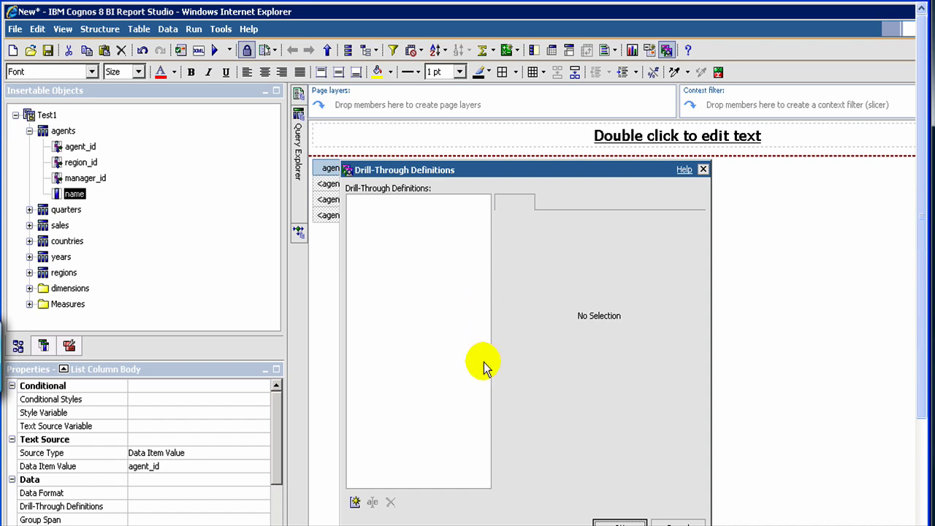
pyautogui.click(361, 506)
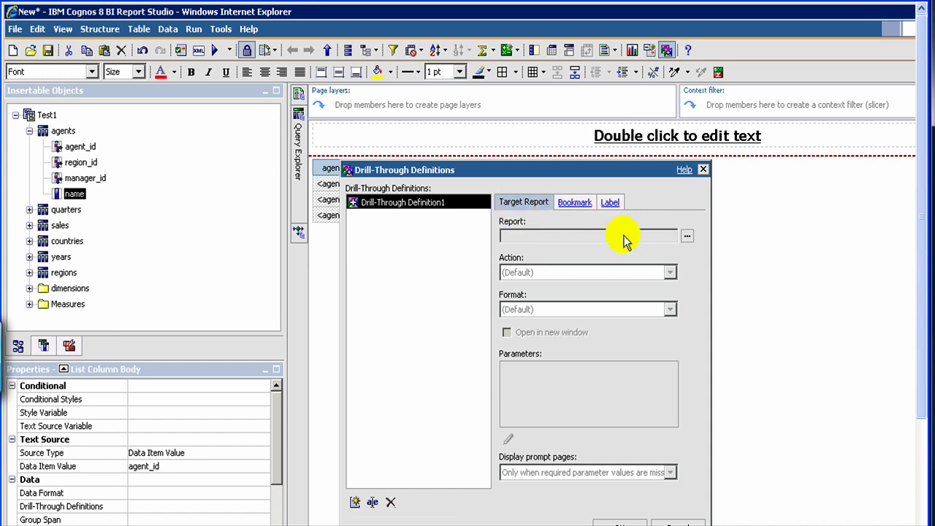
pyautogui.click(686, 236)
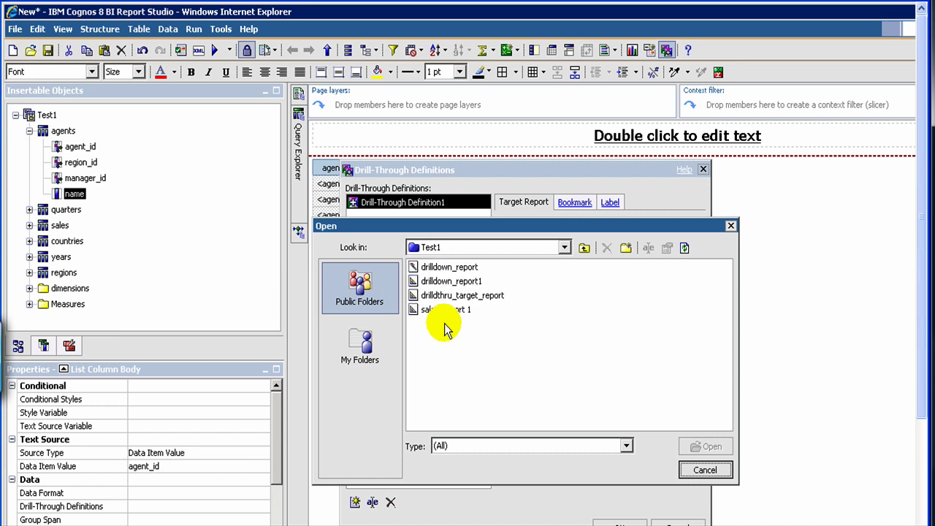
pyautogui.click(453, 294)
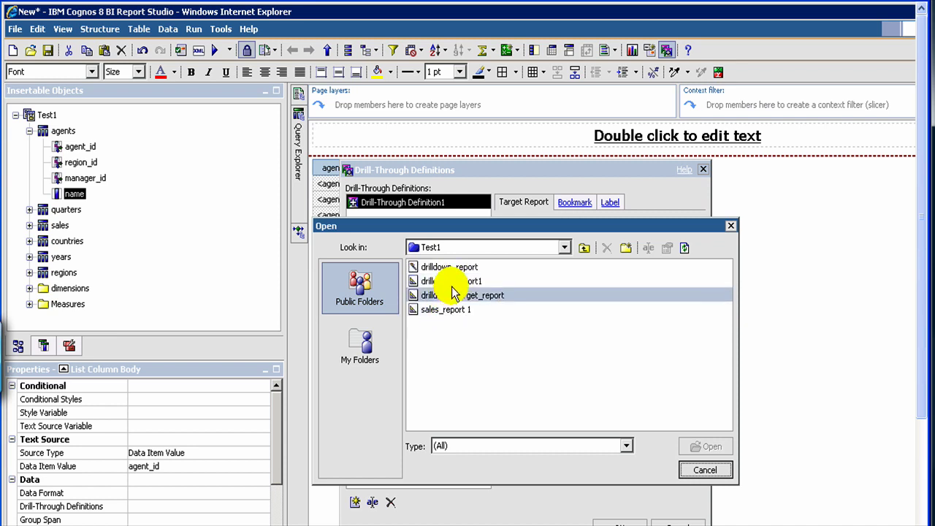
pyautogui.click(456, 309)
pyautogui.click(458, 297)
pyautogui.doubleClick(458, 297)
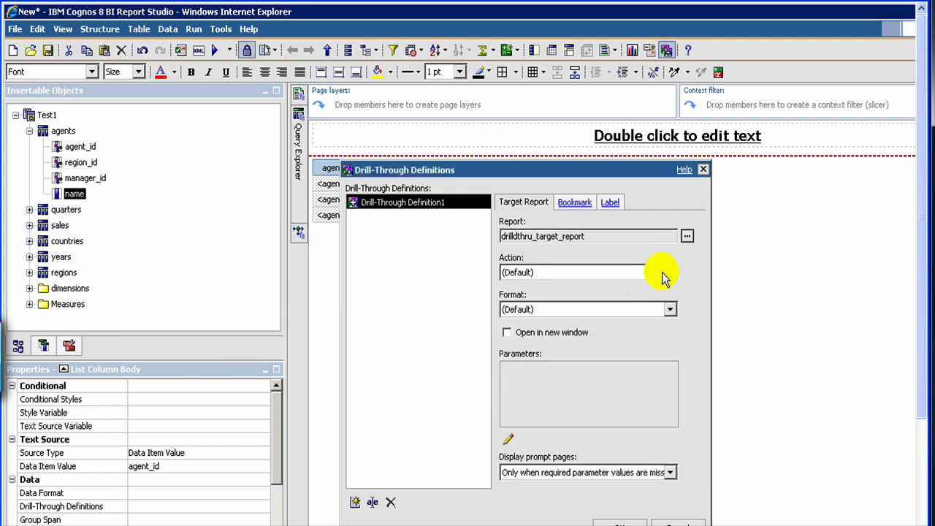
# Set the drill-through definition's action to Run the report and keep the format at (Default)
pyautogui.click(671, 273)
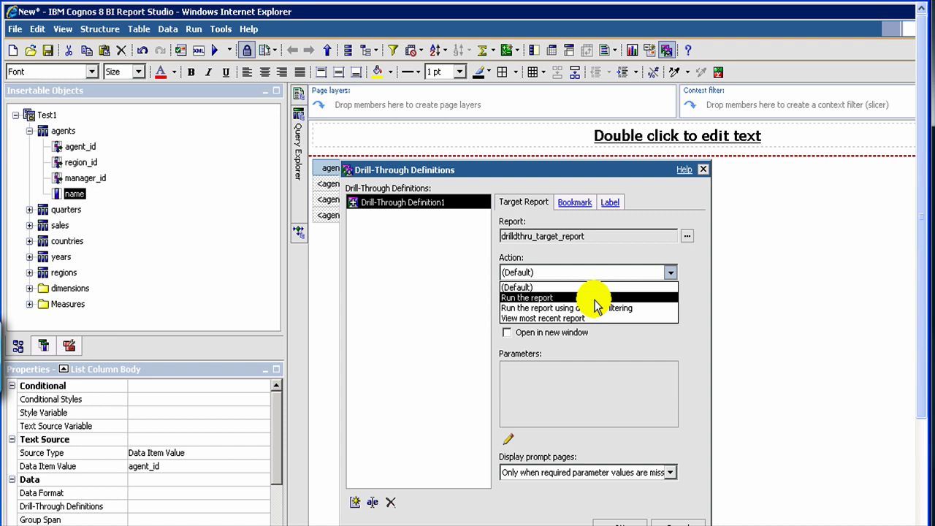
pyautogui.click(597, 306)
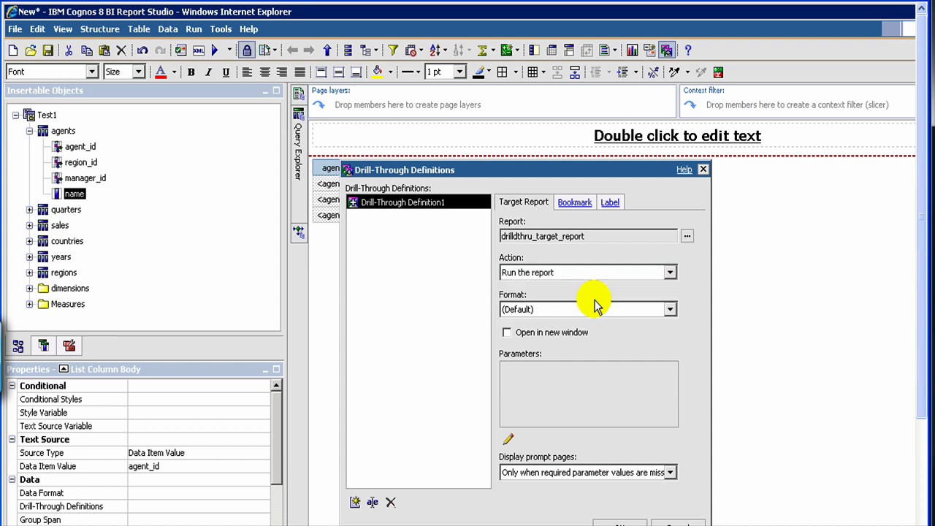
pyautogui.click(640, 316)
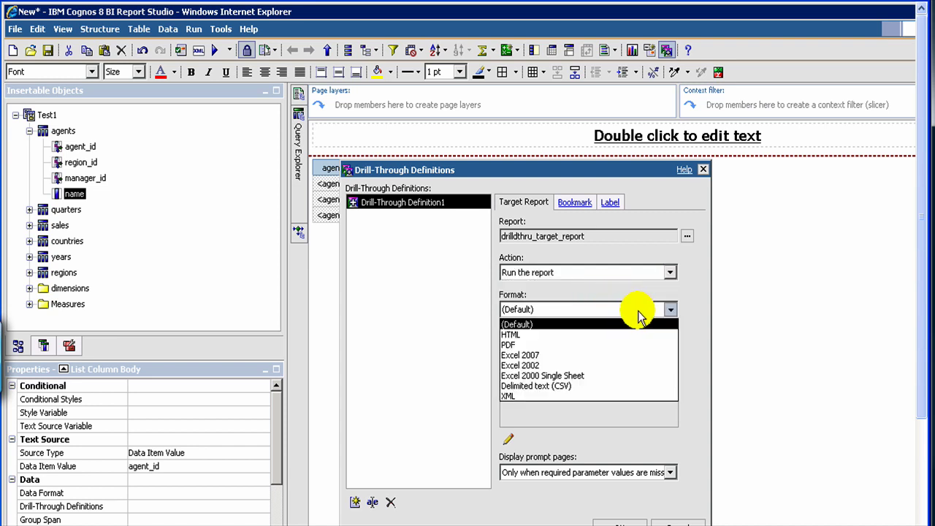
pyautogui.click(640, 323)
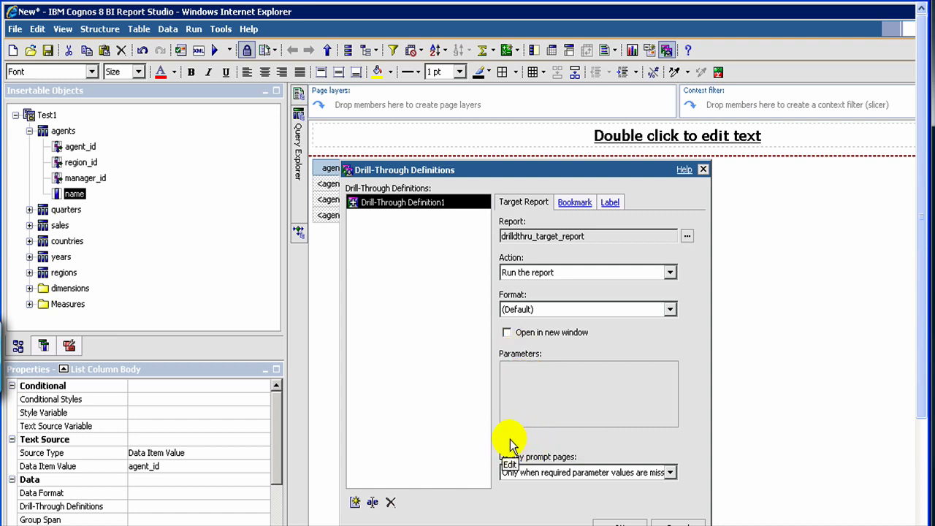
# Set the agent_id parameter to pass the agent_id data item value with the (Default) property, and confirm the drill-through definition
pyautogui.doubleClick(575, 360)
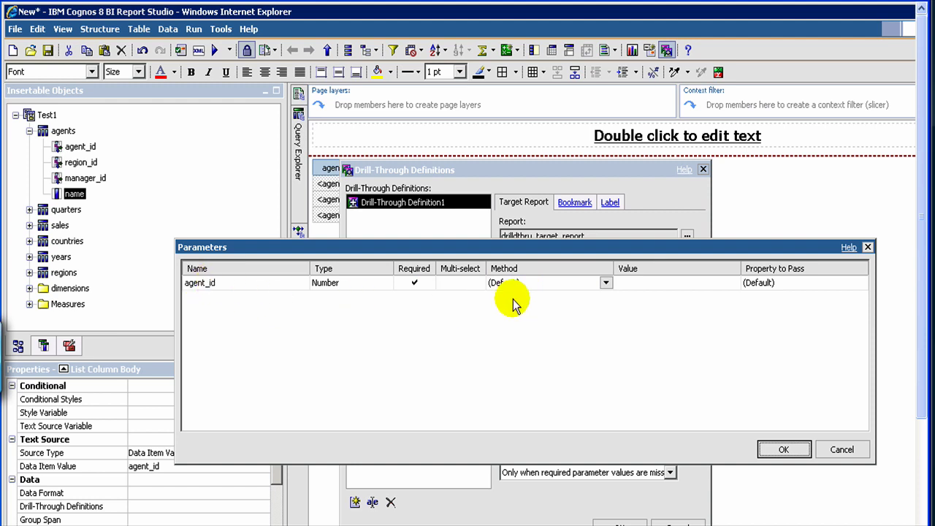
pyautogui.click(606, 286)
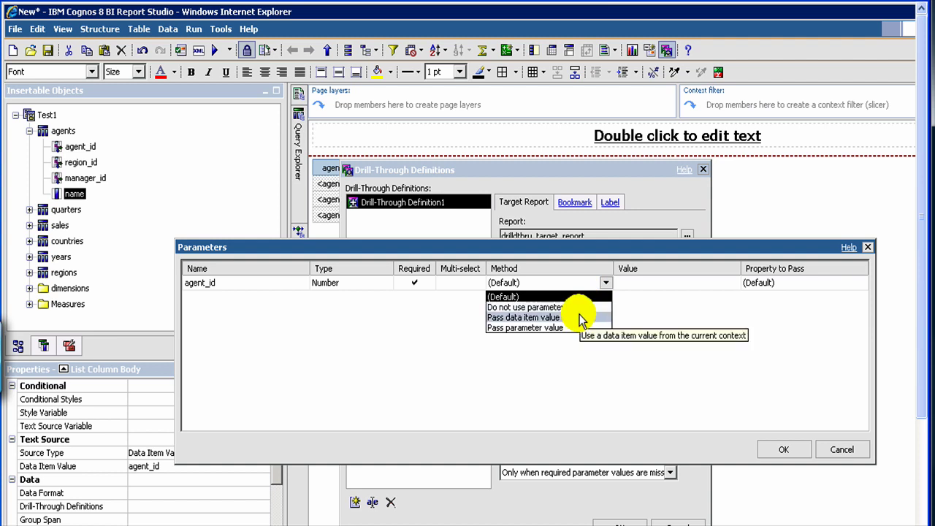
pyautogui.click(579, 316)
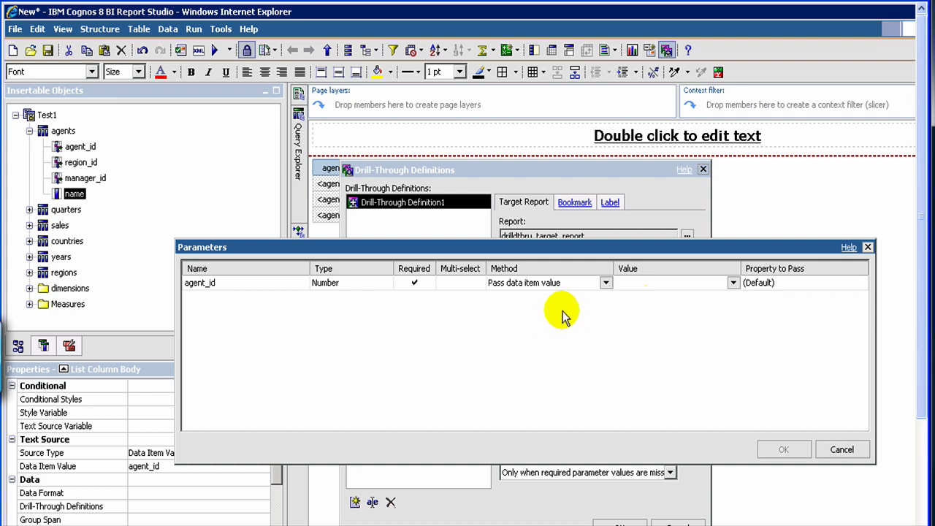
pyautogui.click(734, 285)
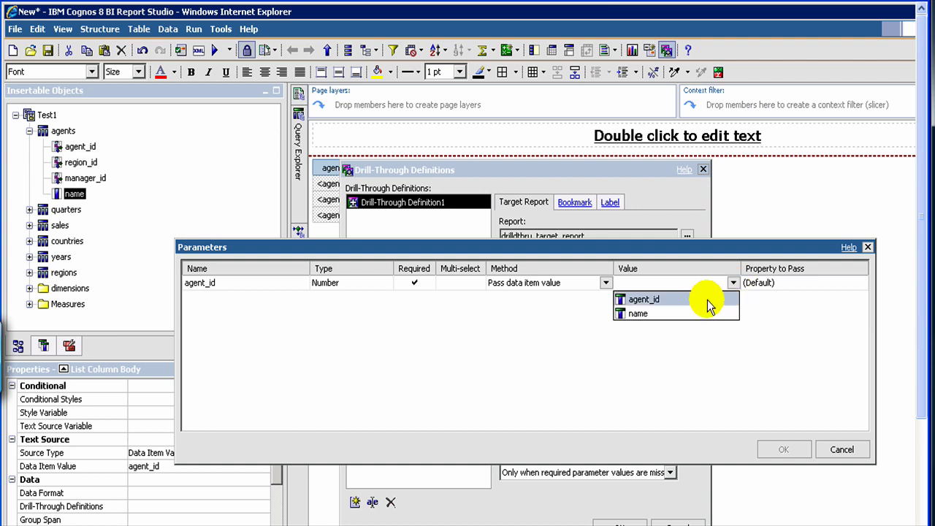
pyautogui.click(707, 299)
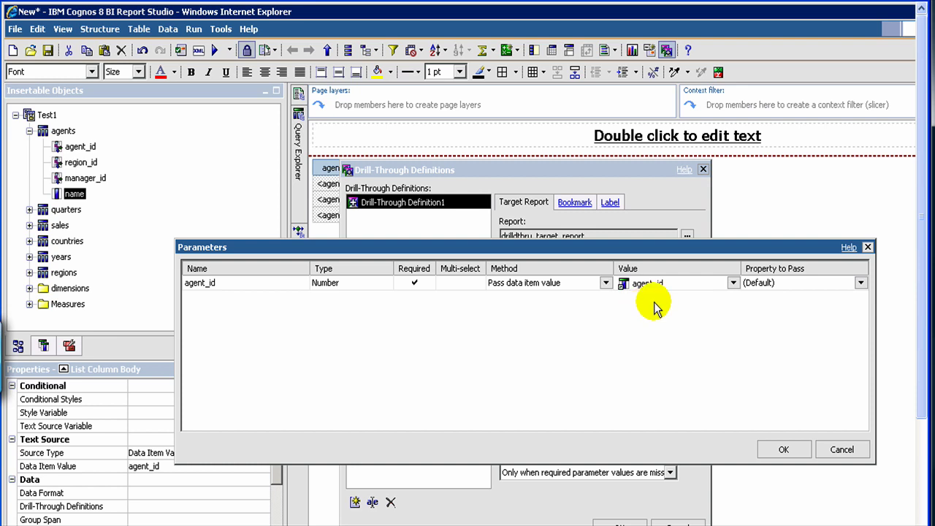
pyautogui.click(860, 285)
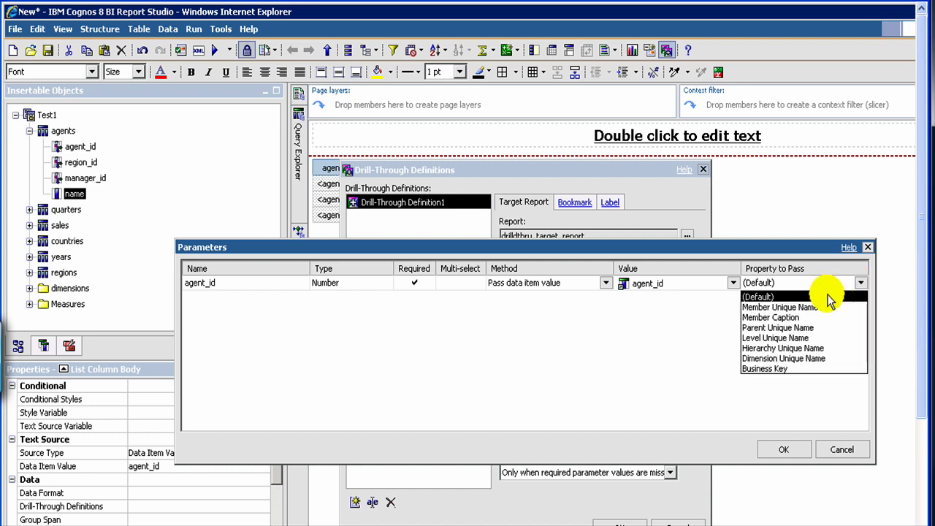
pyautogui.click(859, 295)
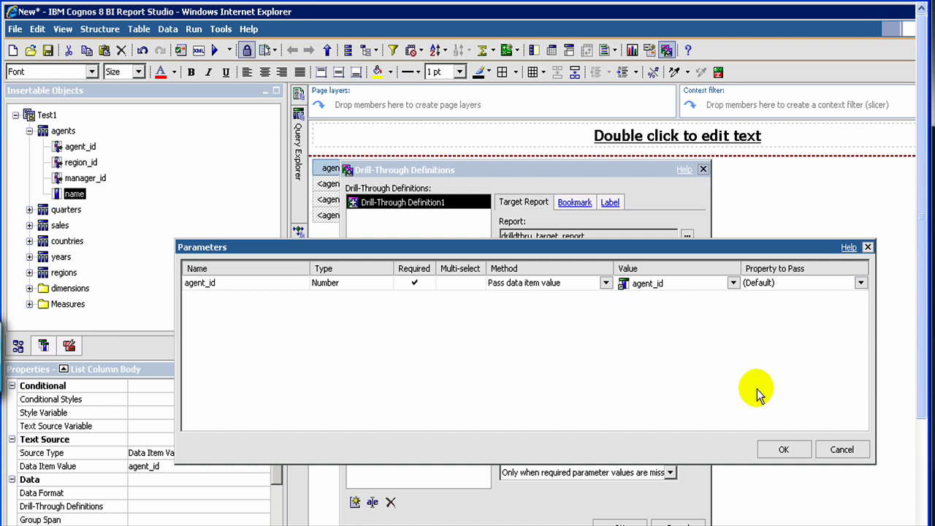
pyautogui.click(777, 453)
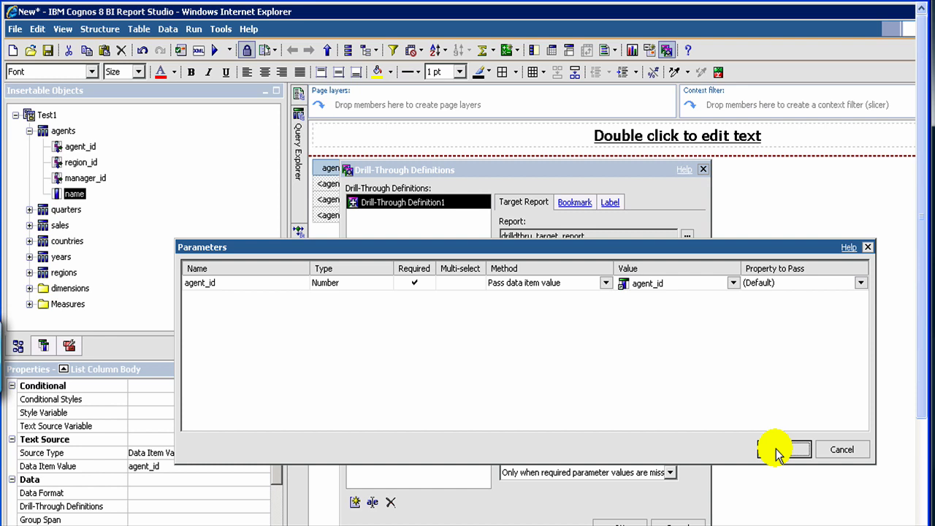
pyautogui.click(609, 523)
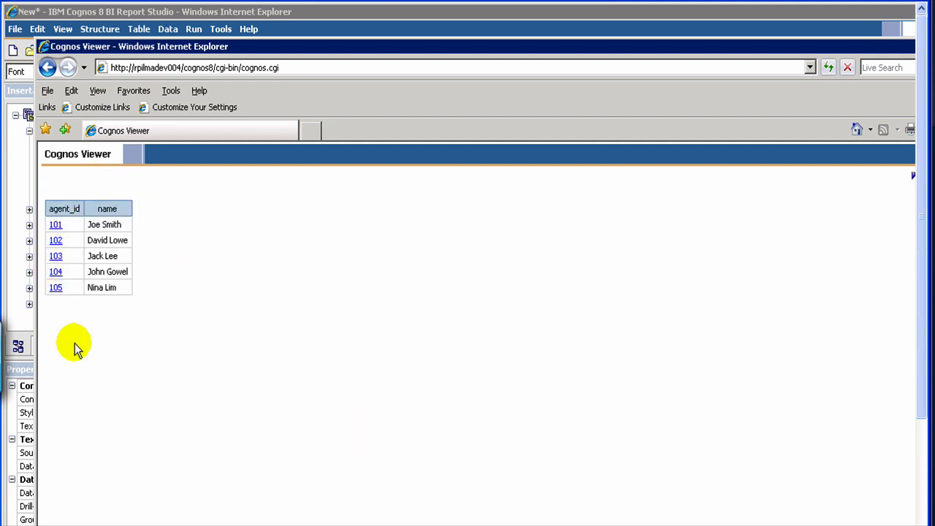
# Drill through from the first agent's agent_id value in the report output to test the target report
pyautogui.click(57, 228)
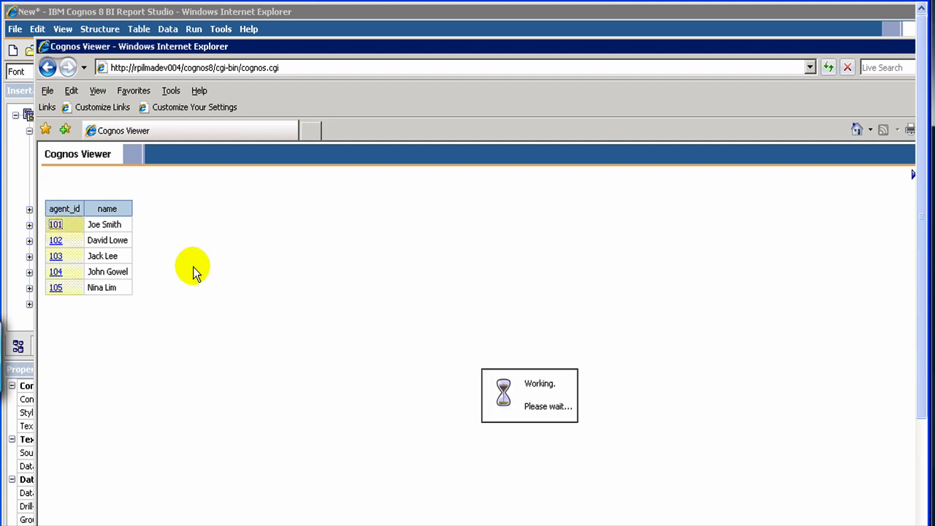